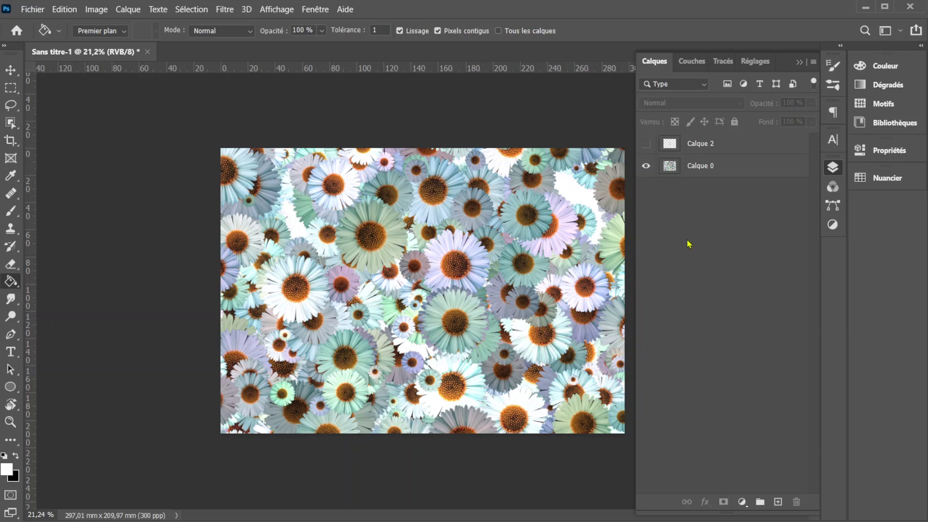
- Delete the daisy-filled layer Calque 0 and make the layer Calque 2 visible
drag(669, 168, 796, 501)
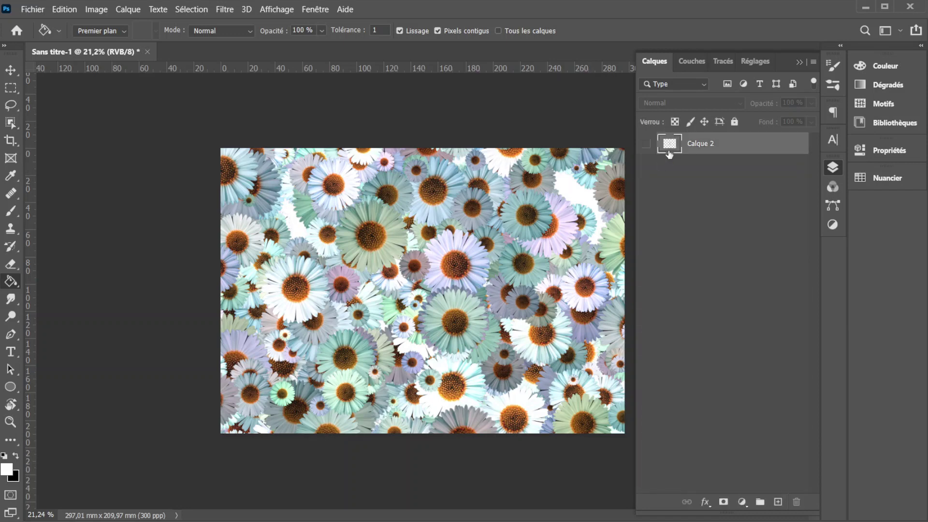
click(646, 144)
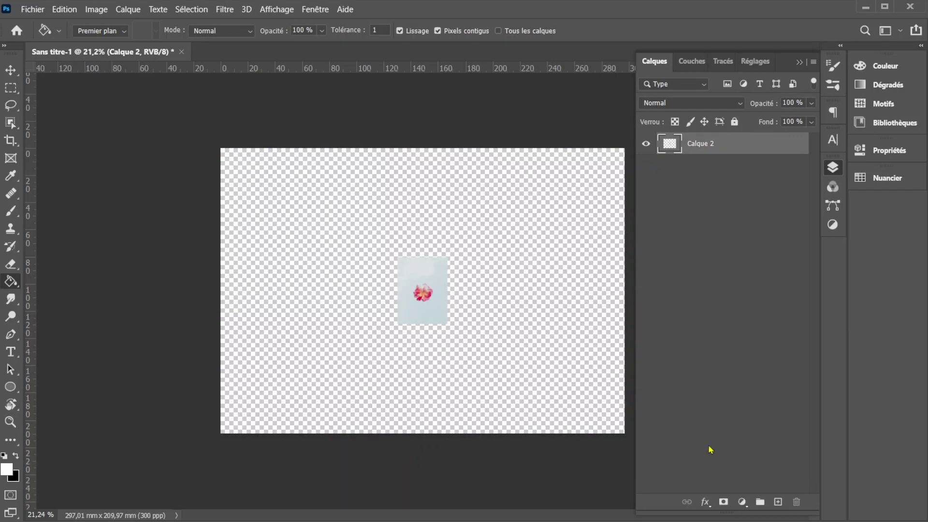
- Add a new layer beneath Calque 2 and fill it with white as the background
click(778, 502)
drag(676, 148, 677, 186)
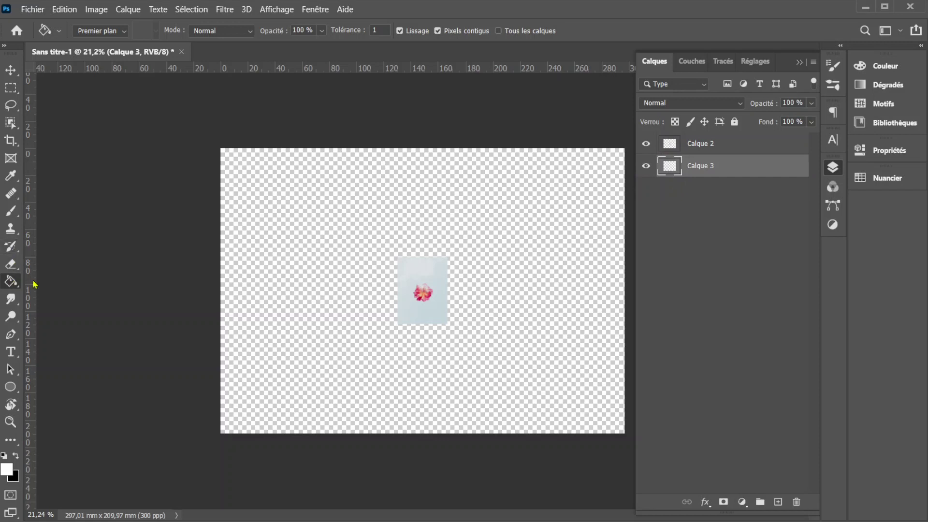
click(398, 161)
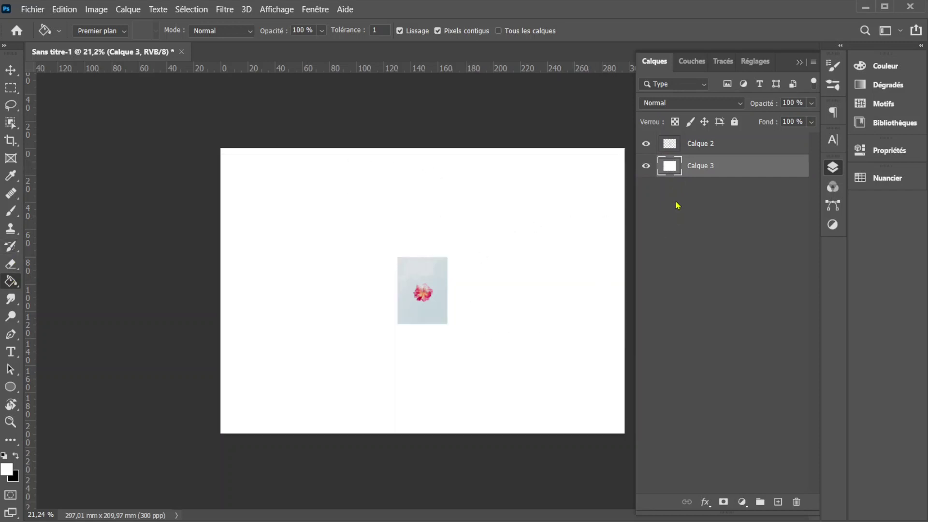
- Enlarge the flower photo on Calque 2 proportionally to about 313.5 % with a free transform
click(667, 148)
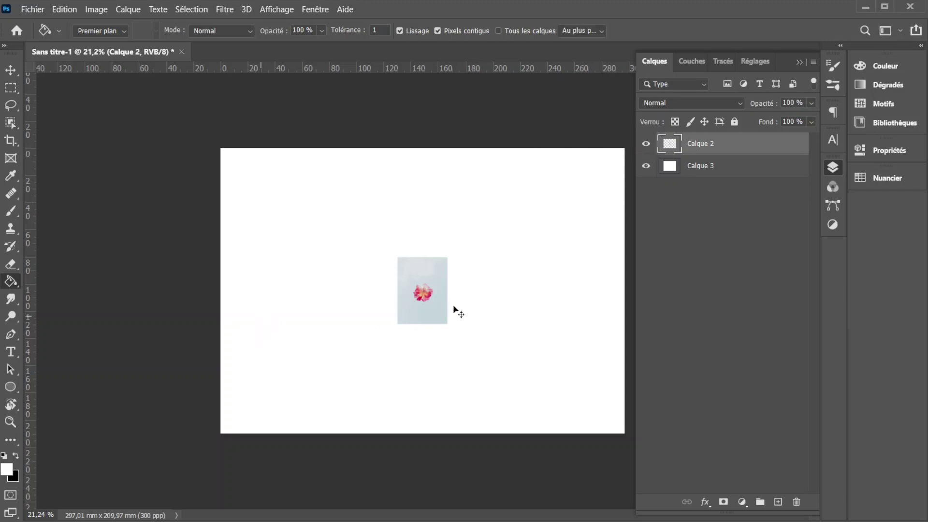
key(ctrl+t)
drag(448, 257, 503, 187)
key(Return)
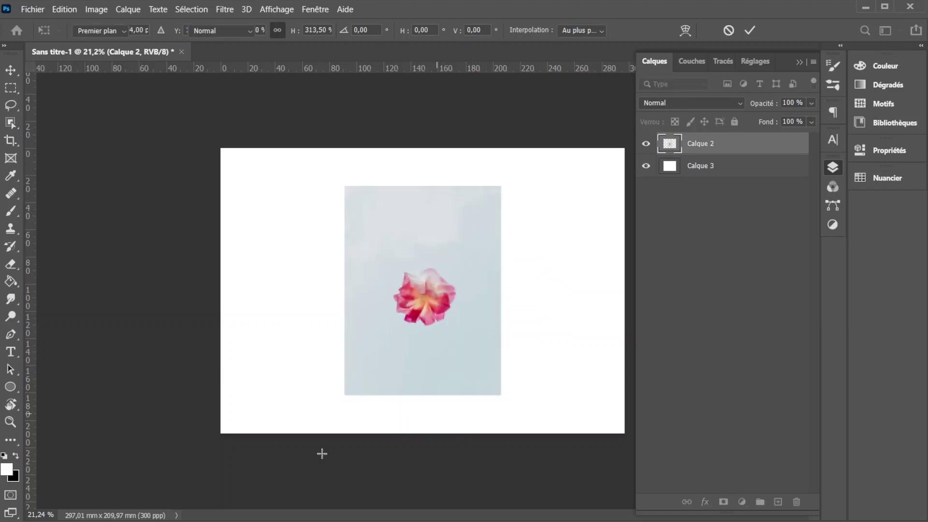
- Cut out the flower on Calque 2 with the Object Selection tool, removing the blue-grey photo background around it, and deselect
click(10, 281)
scroll(432, 245, up, 5)
scroll(432, 245, up, 2)
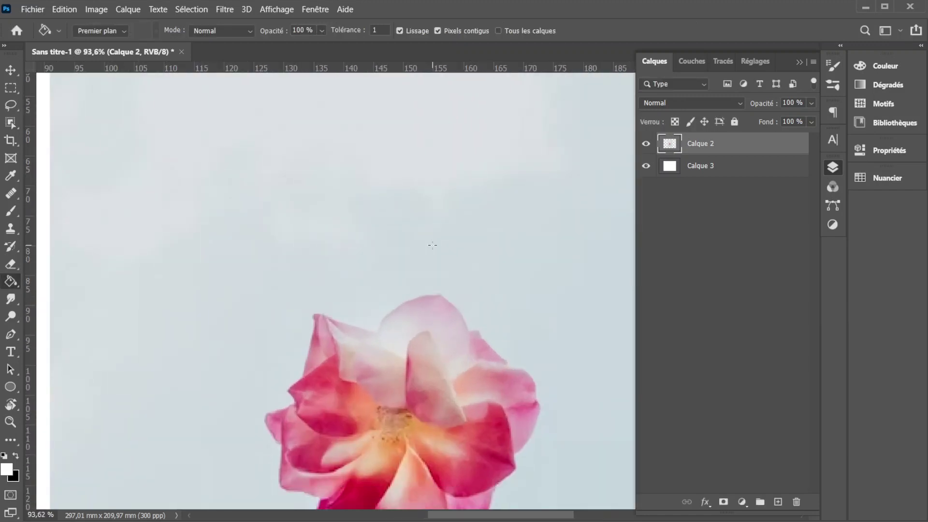
scroll(432, 245, down, 3)
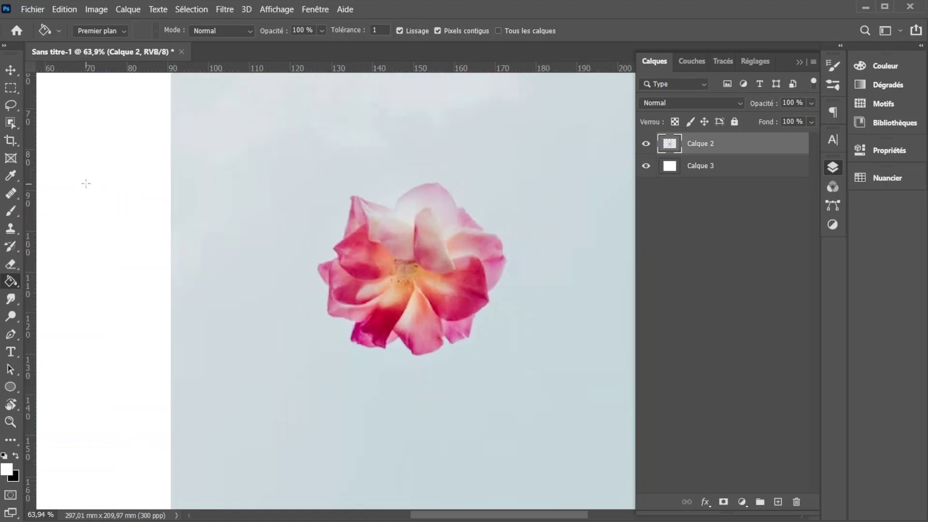
click(11, 123)
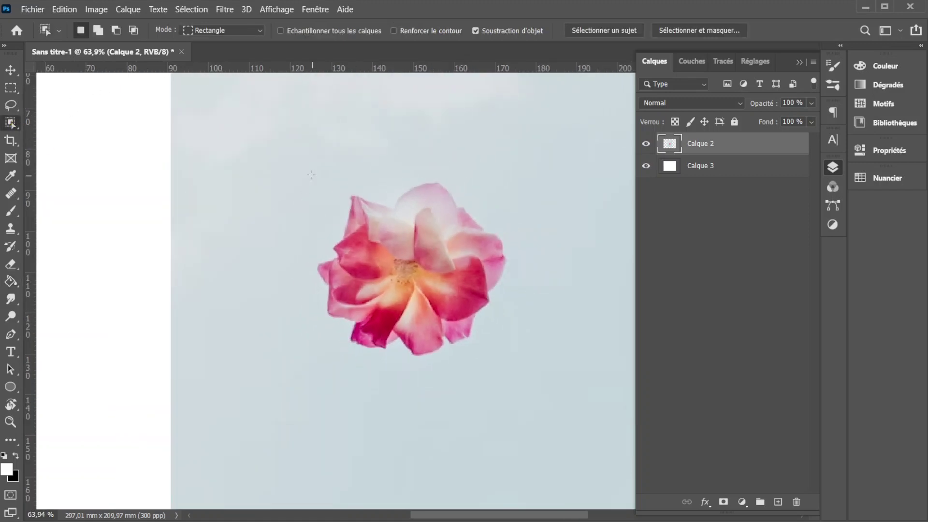
drag(311, 175, 526, 376)
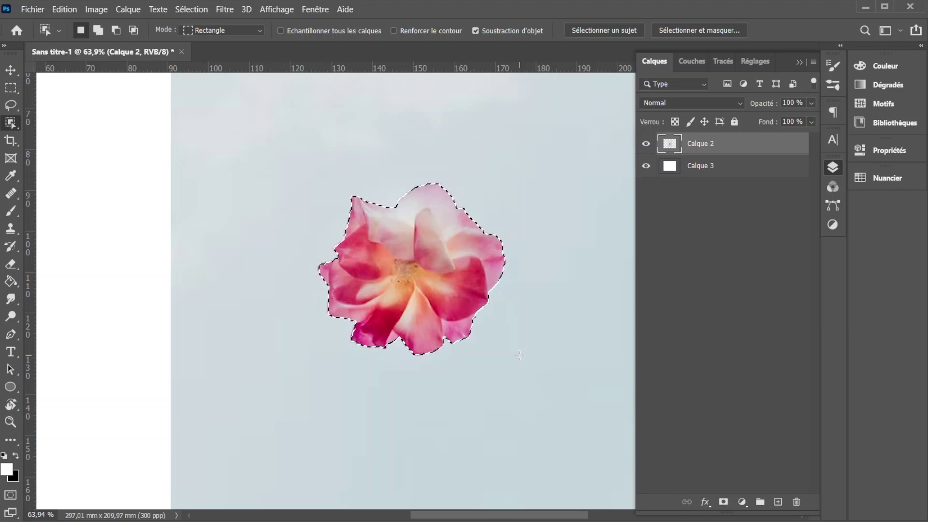
key(shift)
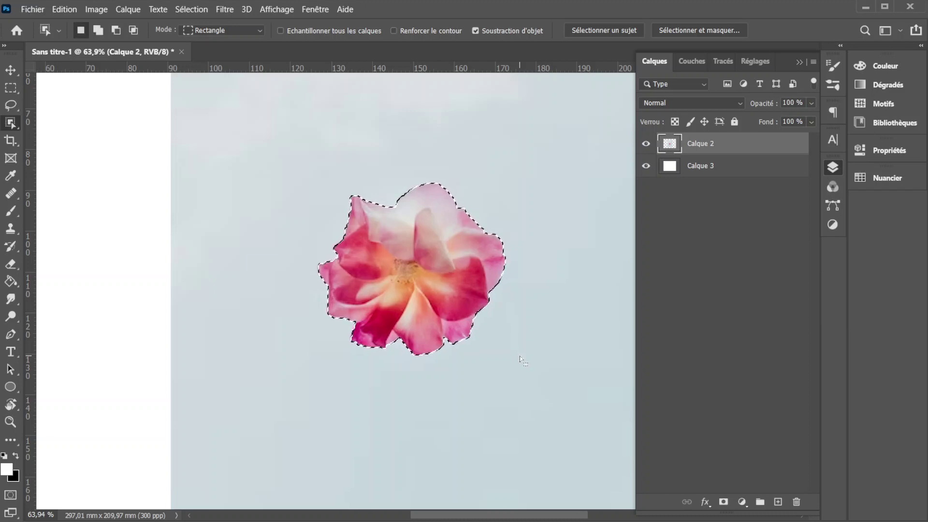
key(Delete)
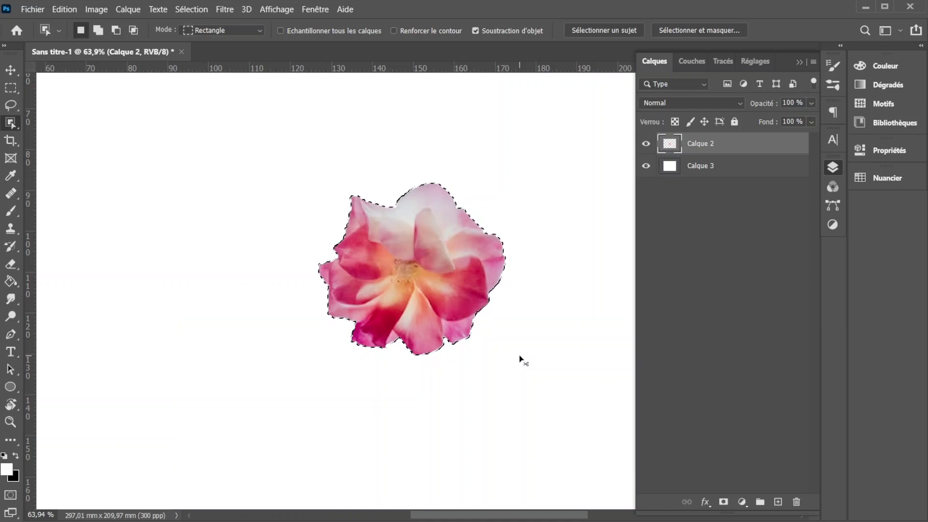
key(ctrl+d)
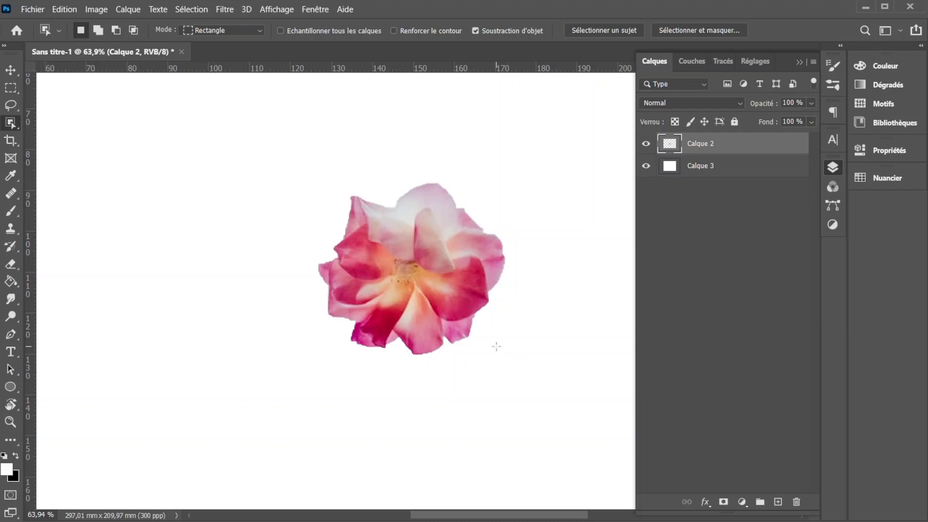
- Convert the cut-out flower layer Calque 2 into a smart object
scroll(430, 356, down, 3)
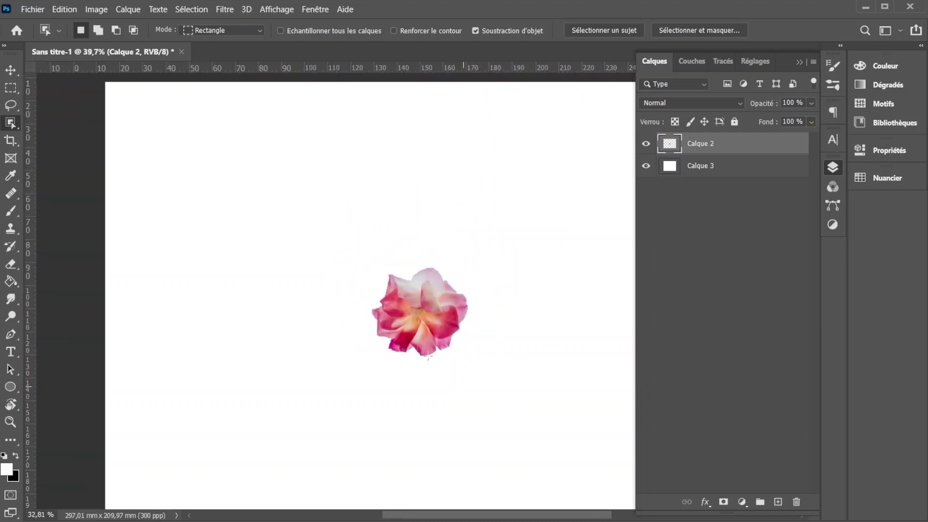
scroll(428, 356, down, 2)
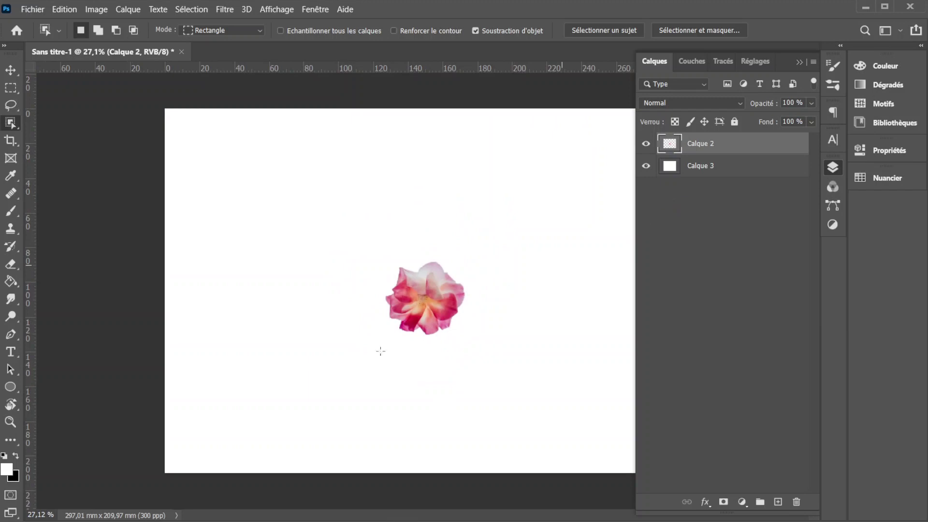
right_click(736, 145)
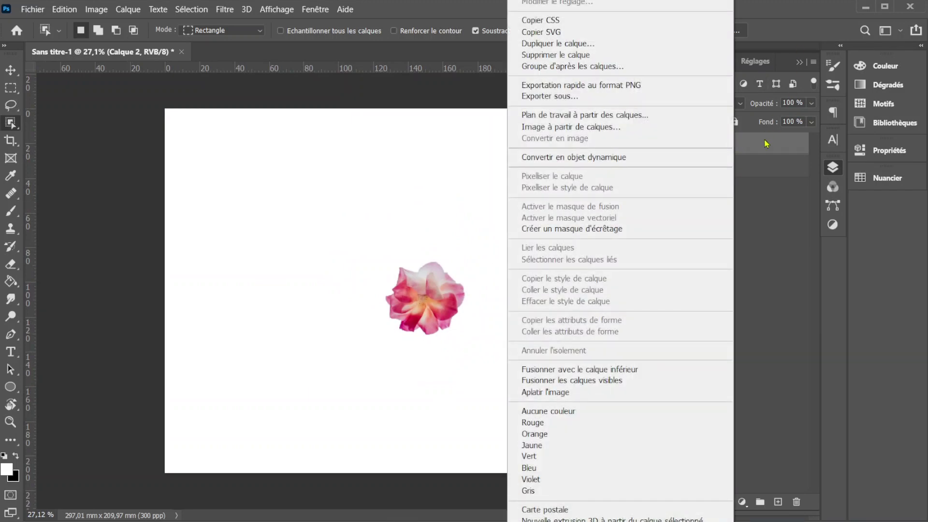
click(764, 140)
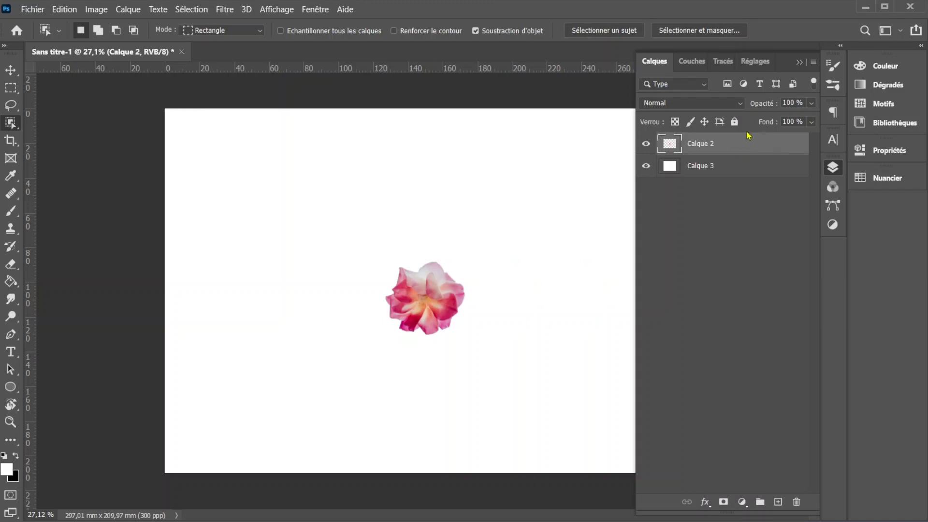
right_click(750, 140)
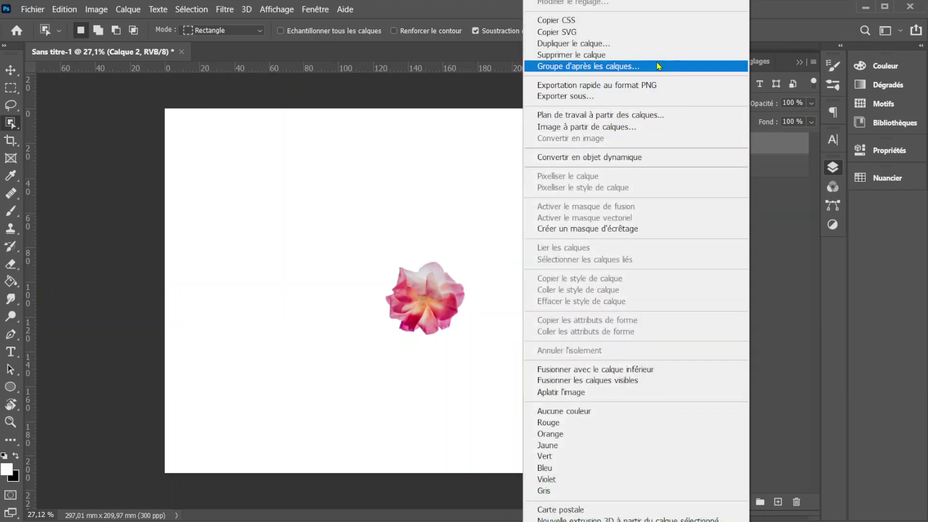
click(604, 157)
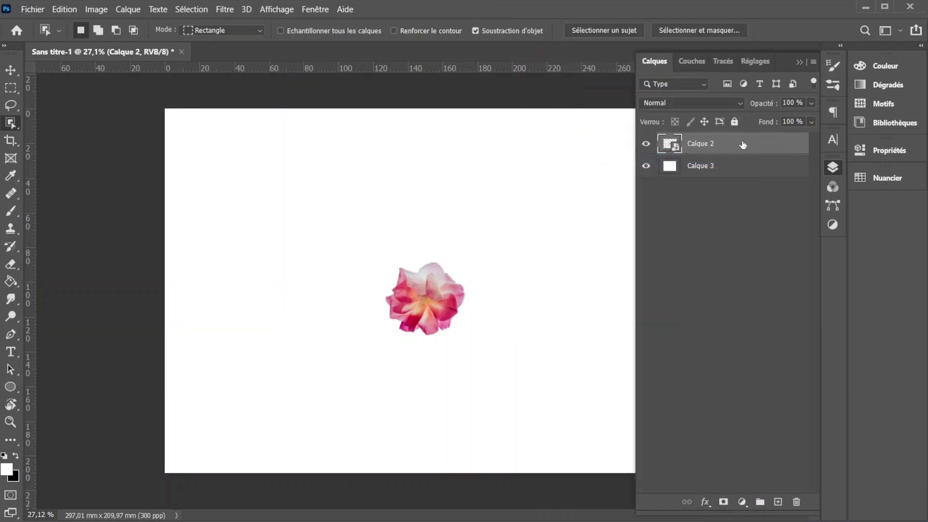
- Open the smart object's contents, define the flower as a pattern named "flower", and close that document
double_click(670, 145)
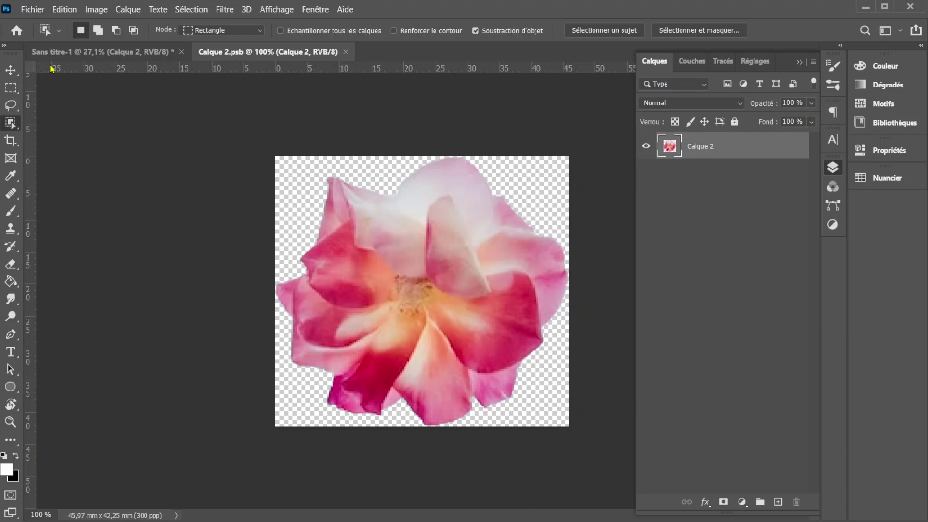
click(63, 11)
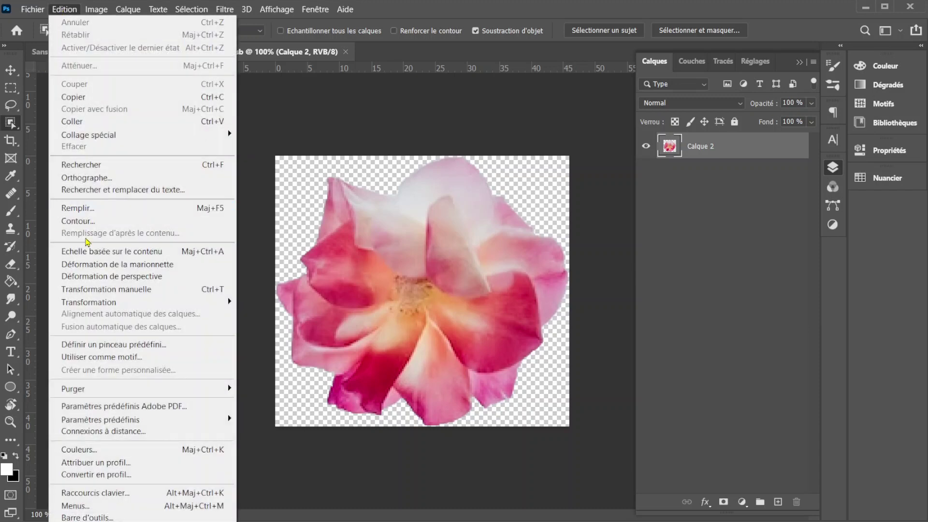
click(140, 357)
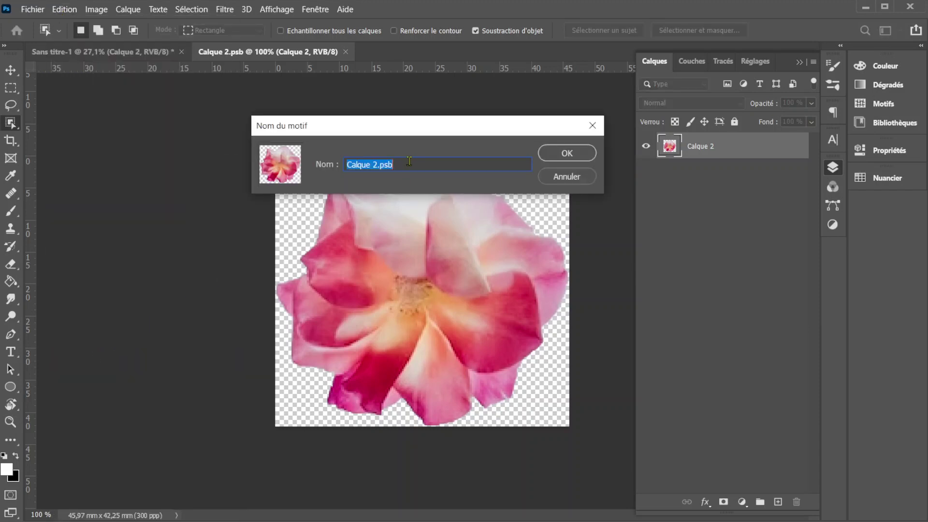
text(flower)
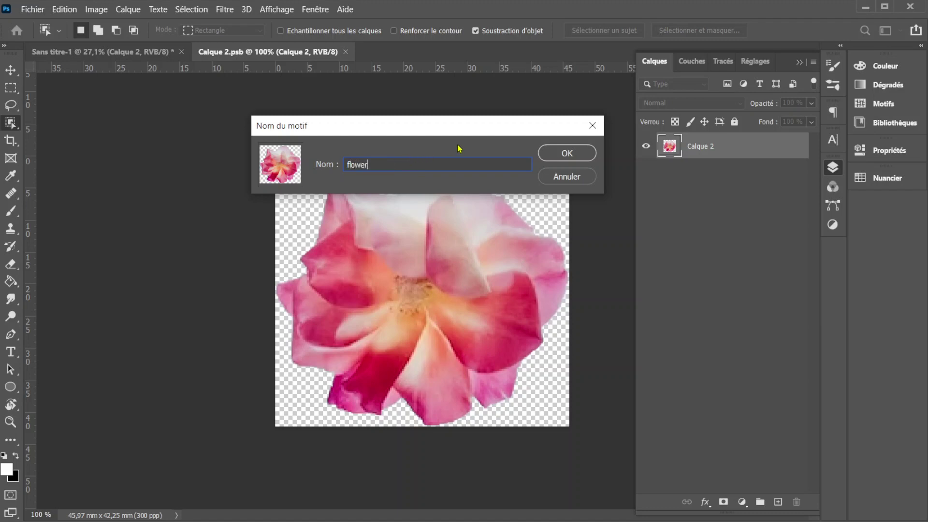
click(554, 155)
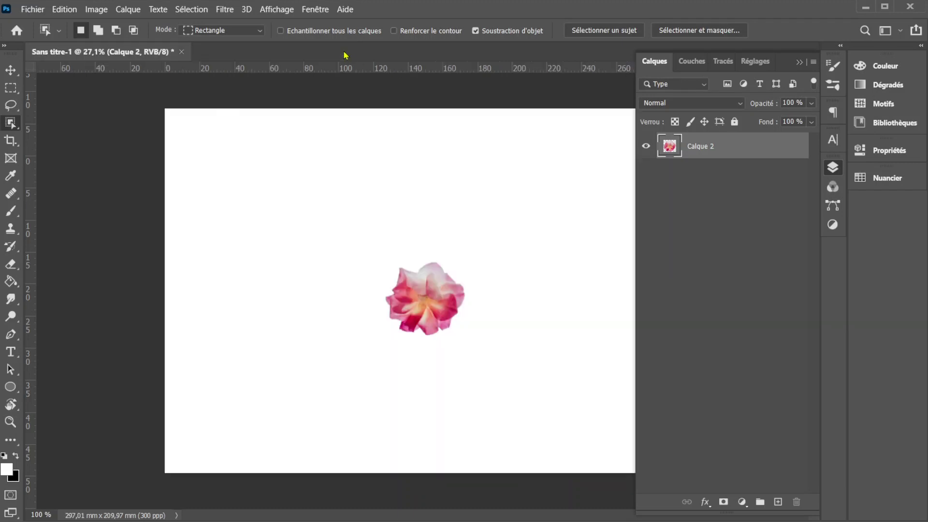
click(345, 52)
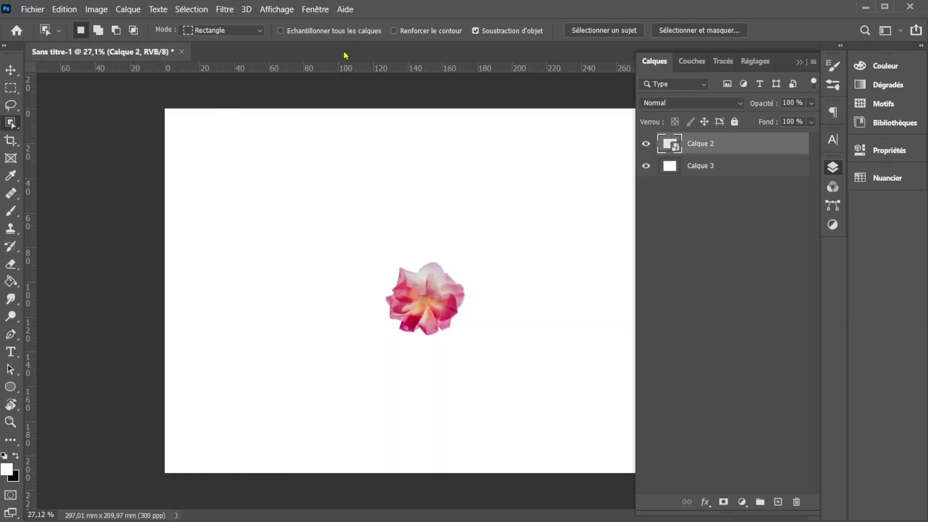
- Hide Calque 2 and set up a pattern fill (Motif) on Calque 3 using the custom pattern "flower"
click(646, 144)
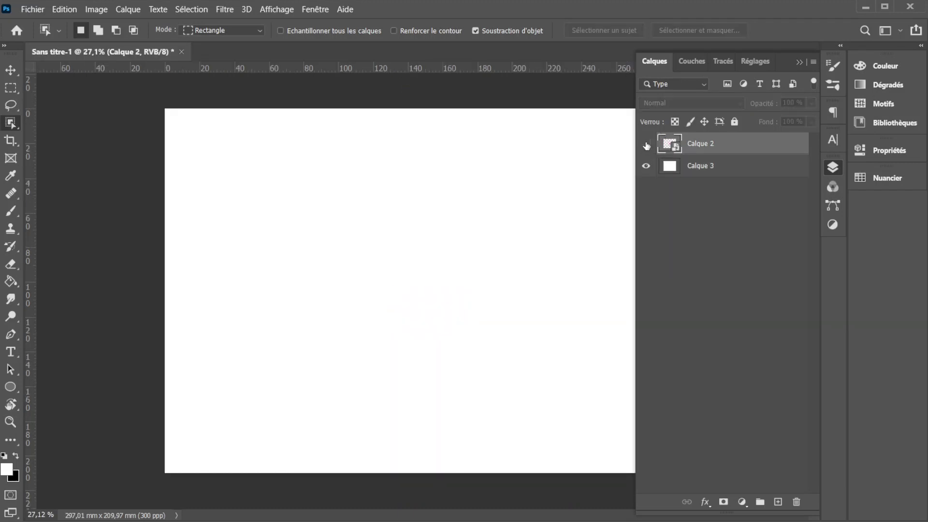
click(660, 169)
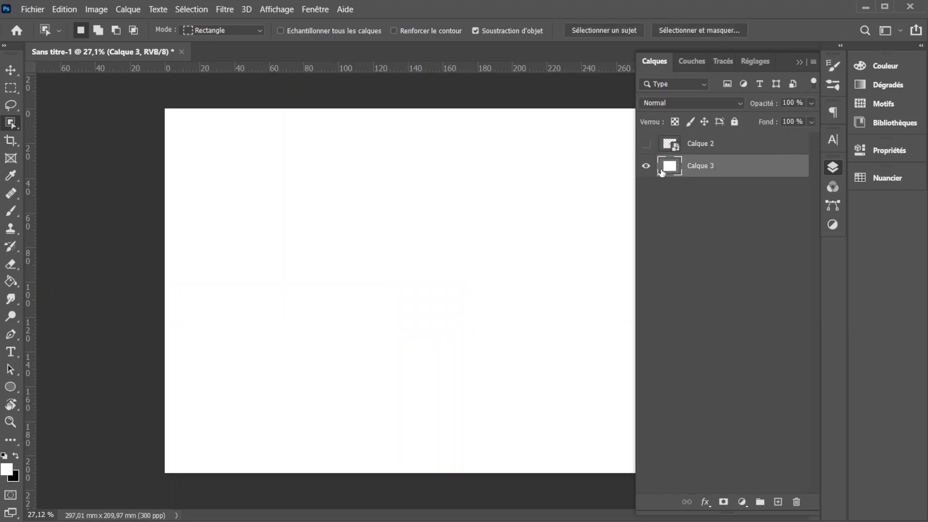
click(69, 10)
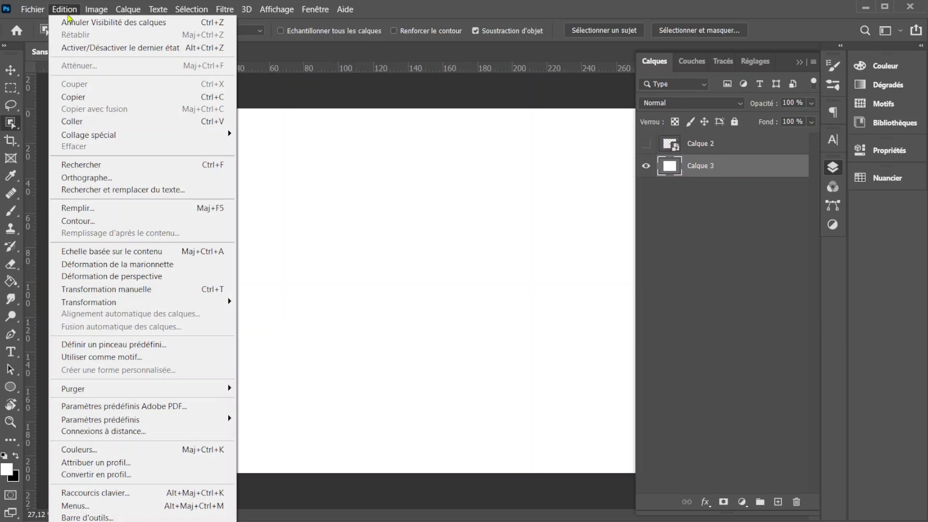
click(108, 209)
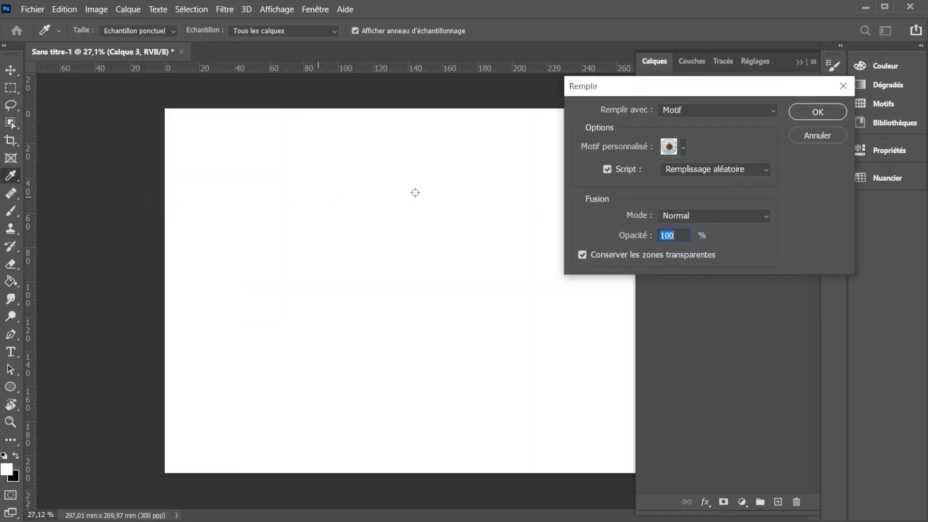
click(683, 148)
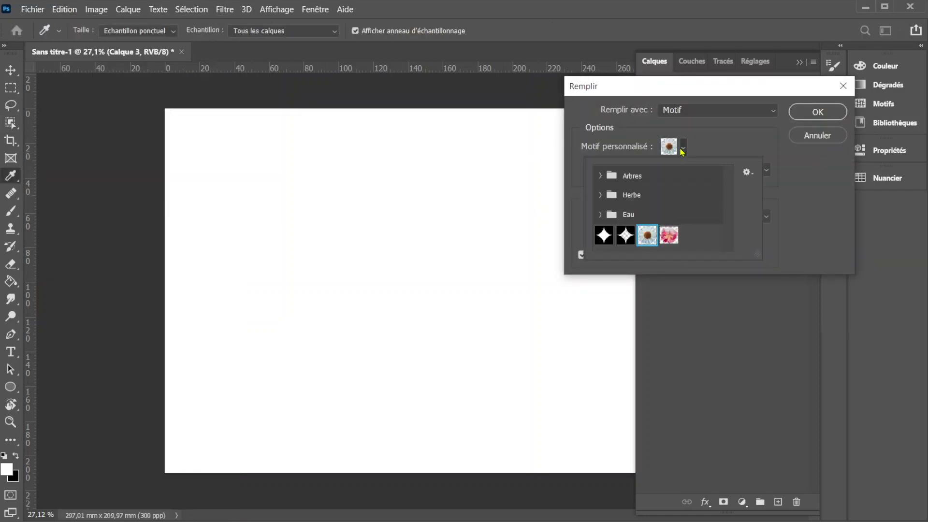
click(668, 238)
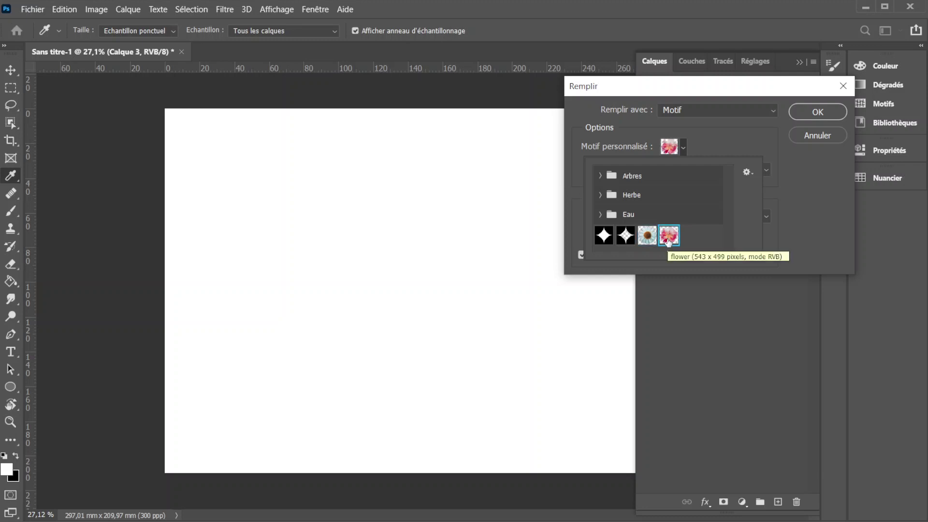
click(806, 188)
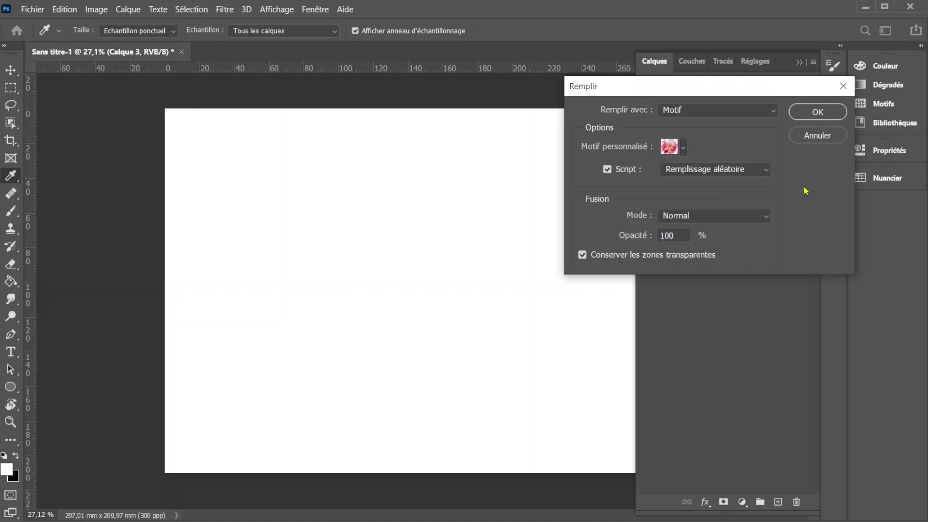
- Apply the fill with the Script option on and set to Remplissage aléatoire, opening the random fill settings
click(607, 171)
click(607, 171)
click(733, 174)
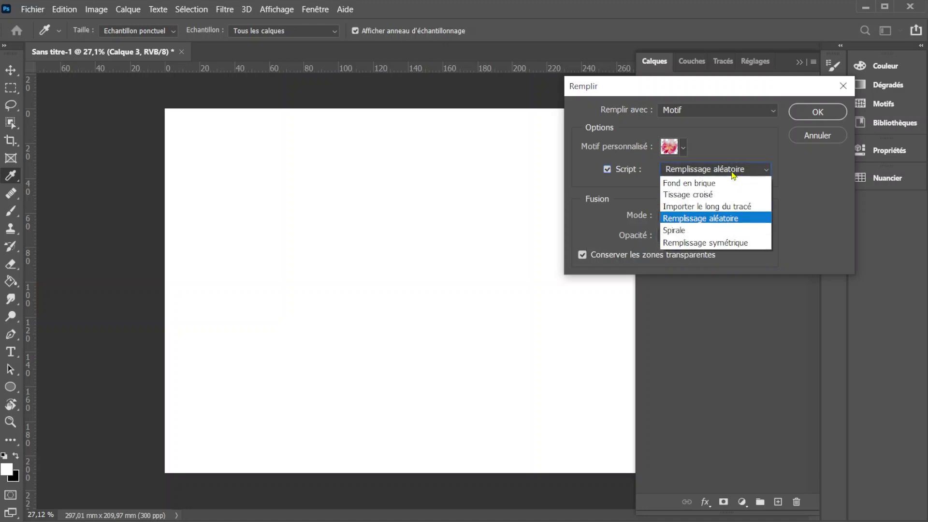
click(720, 221)
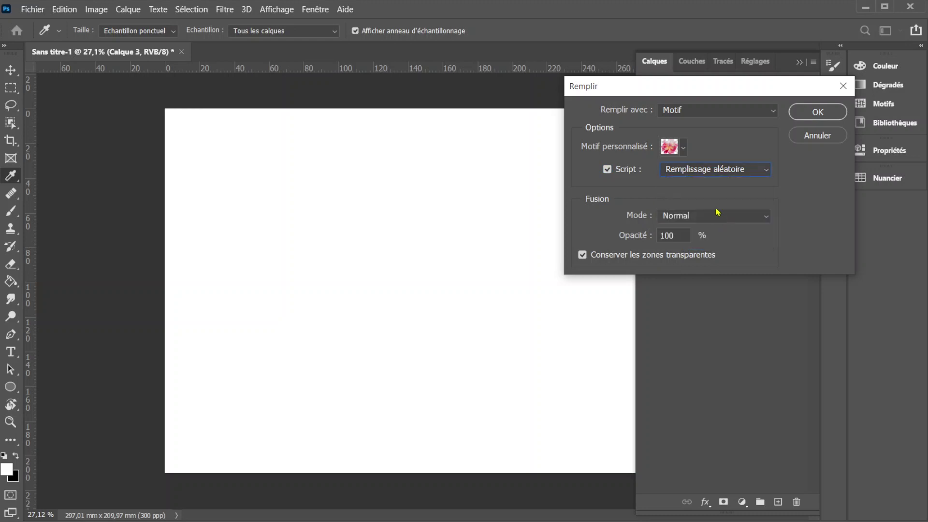
click(801, 112)
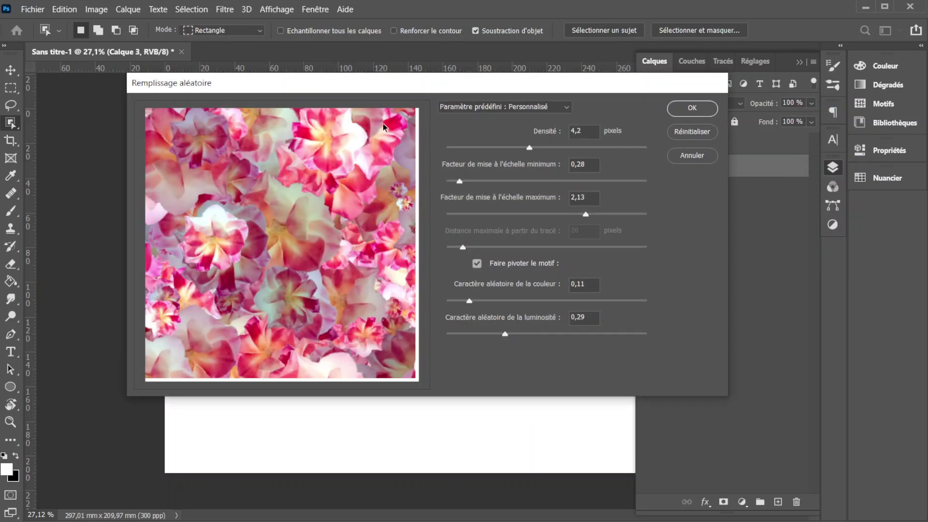
- Set the random fill's density to 1,4, minimum scale factor to 0,42 and maximum scale factor to 1,07
drag(530, 148, 473, 150)
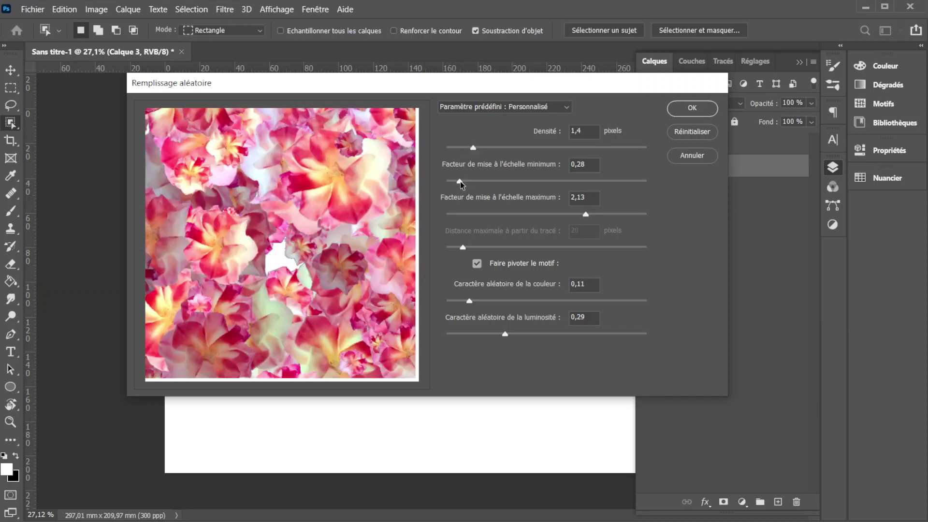
drag(587, 213, 475, 224)
drag(460, 181, 465, 182)
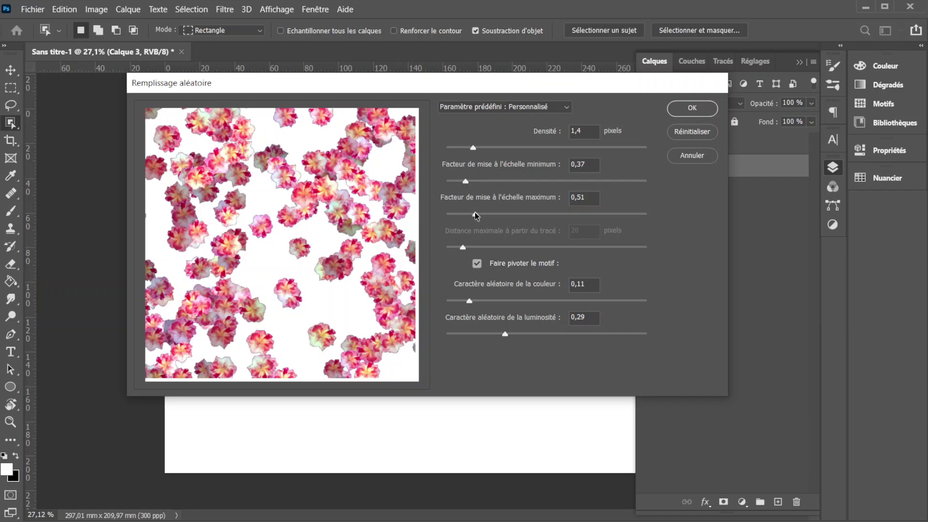
drag(475, 213, 515, 216)
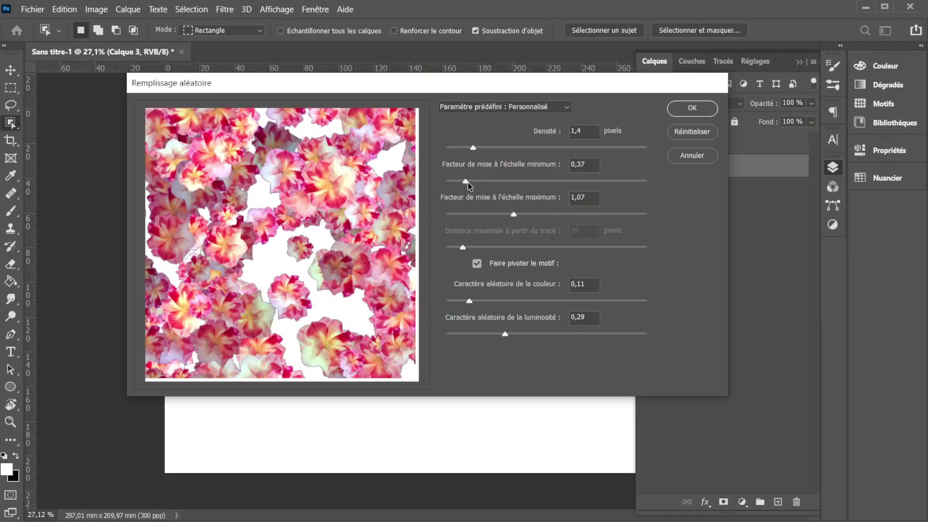
drag(468, 181, 471, 181)
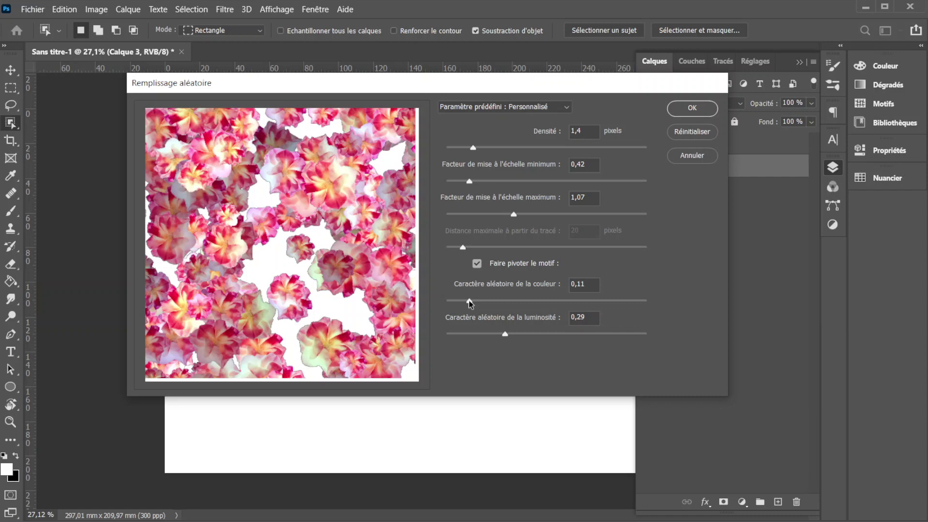
- Set the random fill's colour randomness to 0,21 and its brightness randomness to 0,27
drag(468, 300, 554, 302)
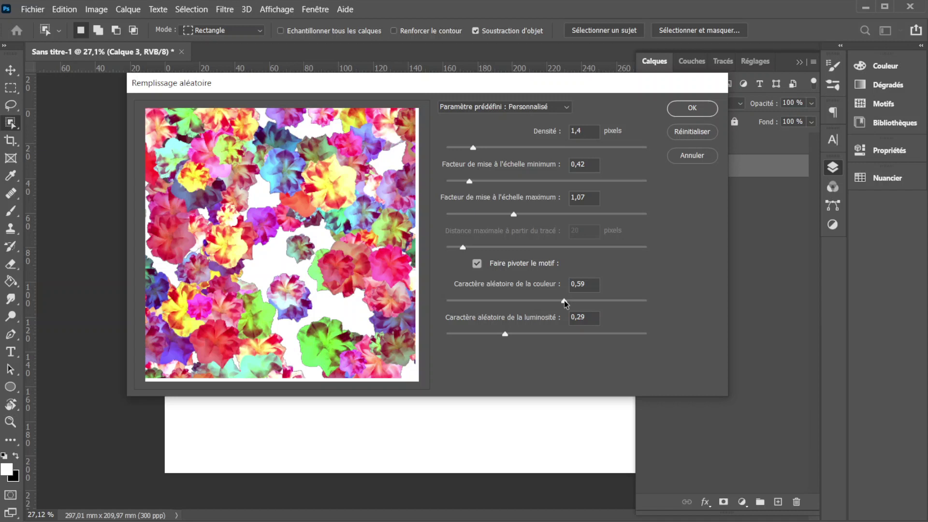
drag(564, 301, 488, 300)
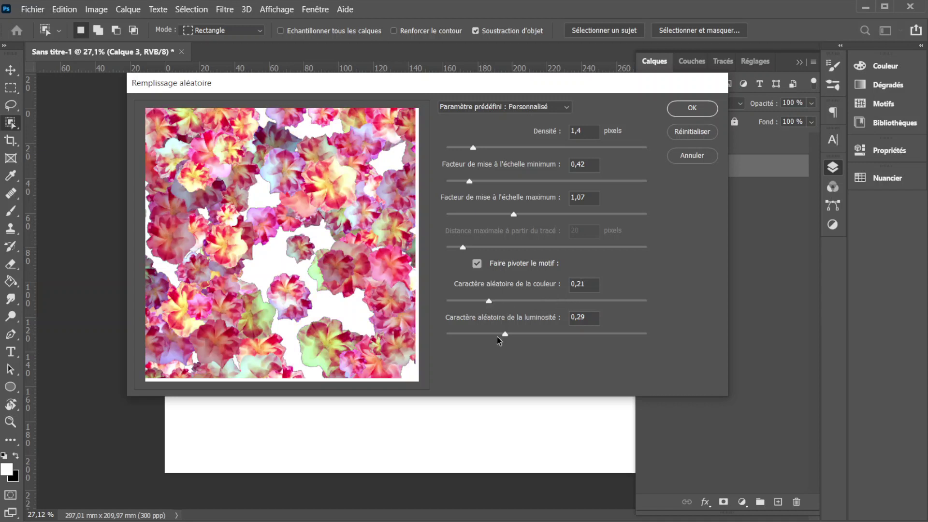
drag(505, 335, 571, 336)
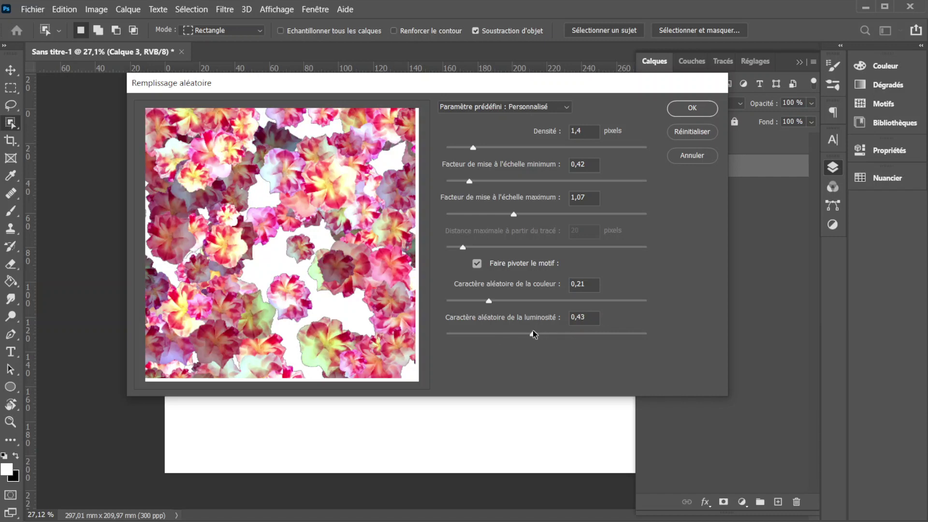
mouse_move(533, 335)
mouse_down()
mouse_move(500, 336)
mouse_move(546, 335)
mouse_up()
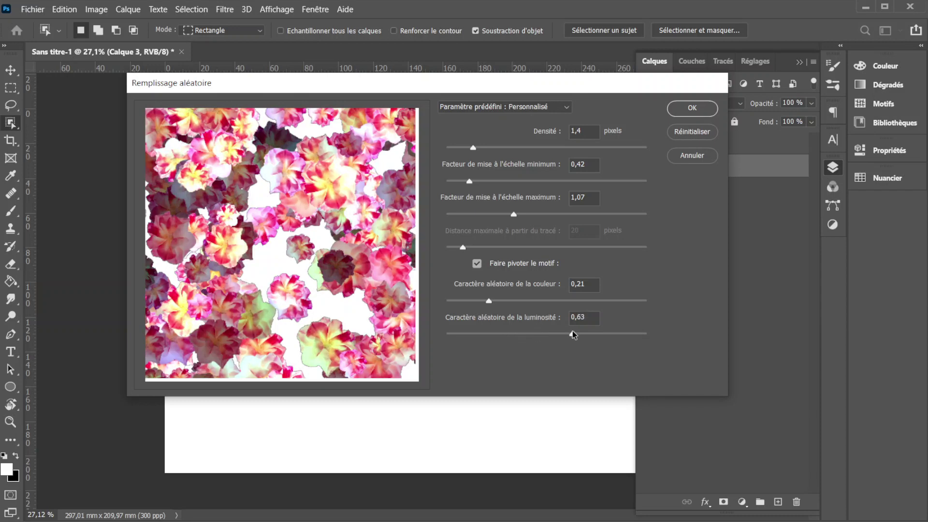
drag(564, 337, 500, 335)
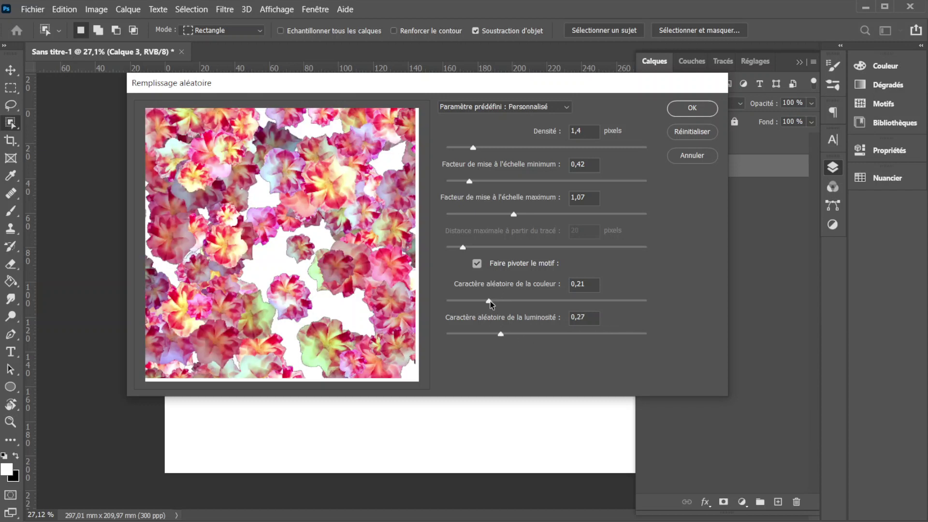
drag(489, 300, 507, 301)
mouse_move(494, 301)
mouse_down()
mouse_move(525, 299)
mouse_move(489, 301)
mouse_up()
- Try a minimum scale factor of 1,68 with the density at 1,6 and 1,4
drag(471, 183, 526, 180)
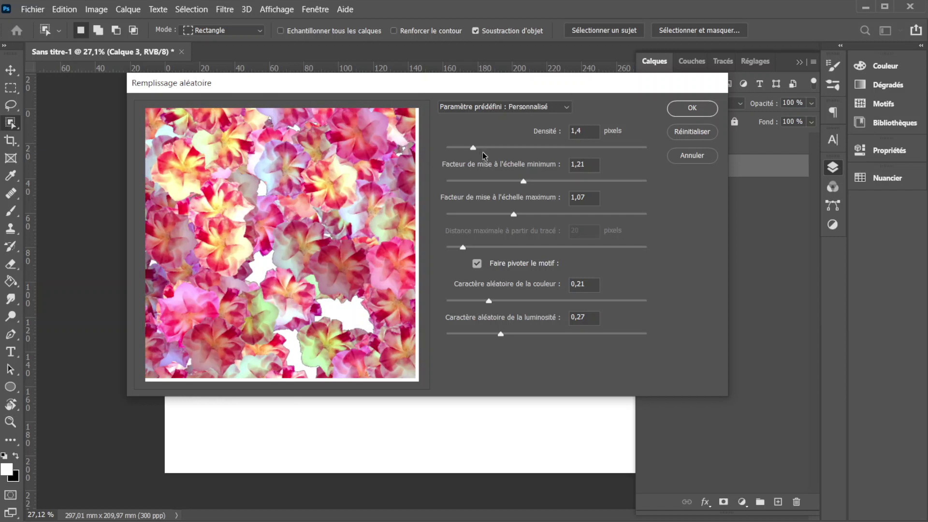
drag(473, 148, 478, 146)
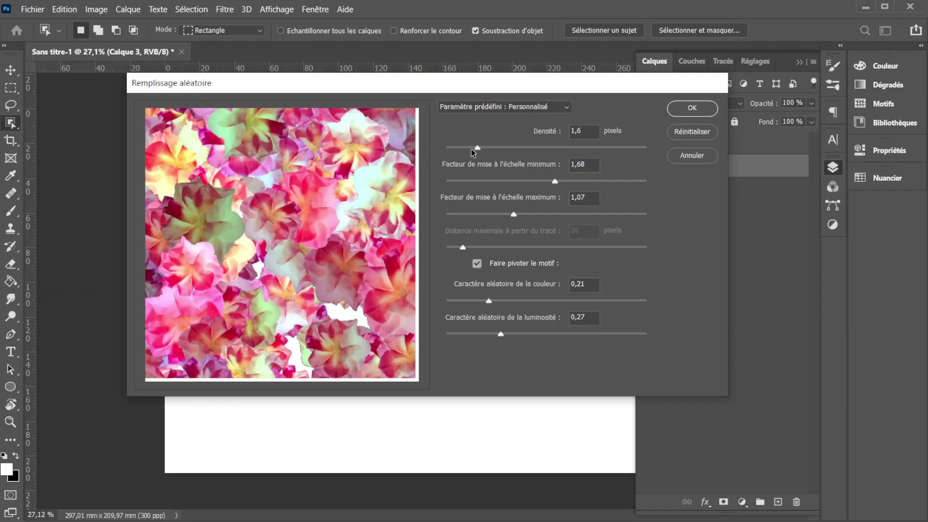
drag(477, 148, 473, 148)
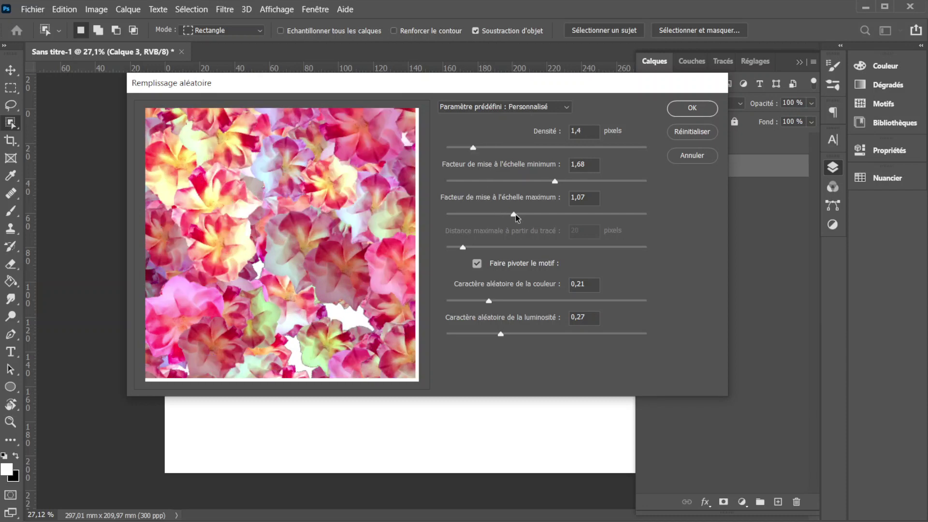
- Set density to 0,7, minimum scale factor to 0,69 and maximum to 1,91, and apply the random flower fill to Calque 3
mouse_move(473, 148)
mouse_down()
mouse_move(494, 153)
mouse_move(458, 150)
mouse_up()
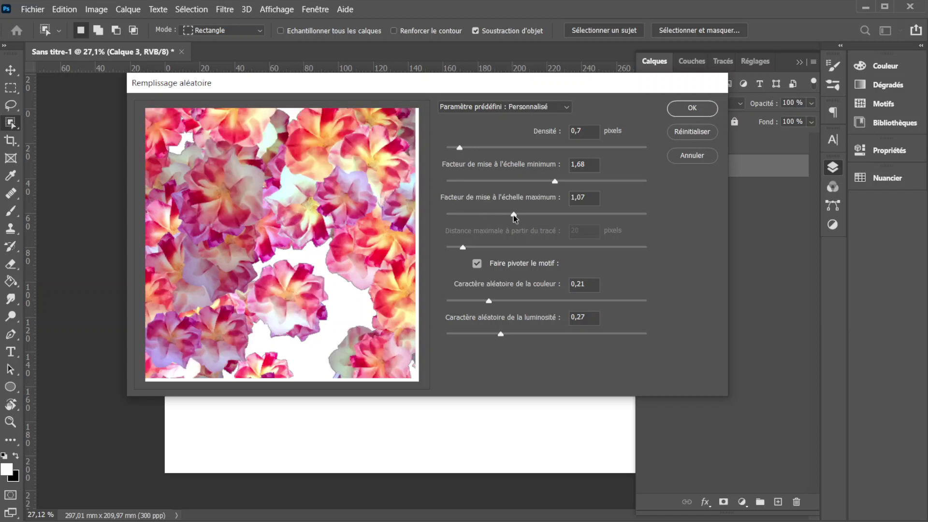
drag(555, 181, 487, 182)
drag(512, 214, 571, 213)
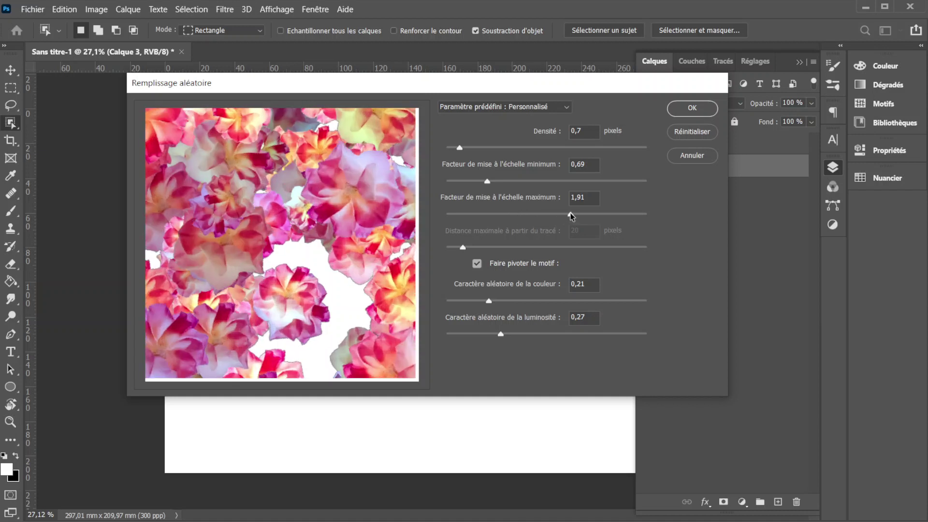
click(690, 115)
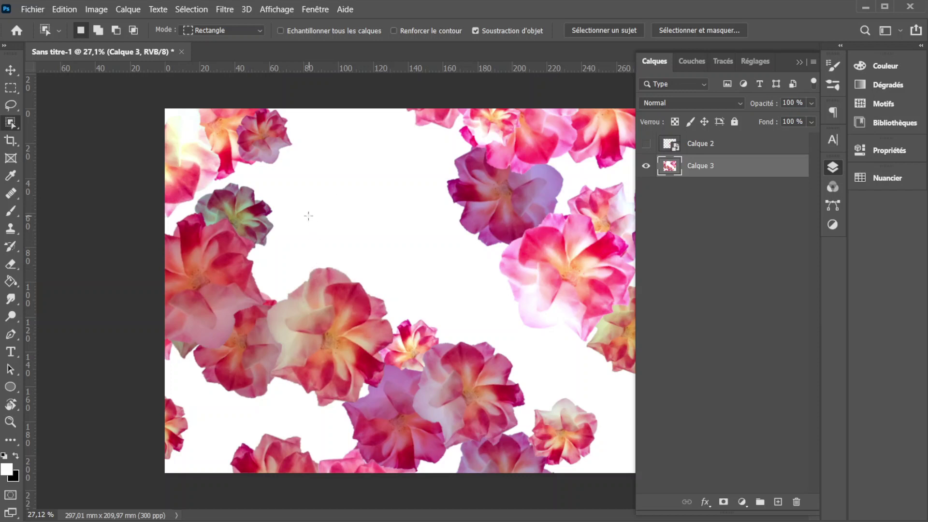
scroll(420, 215, down, 3)
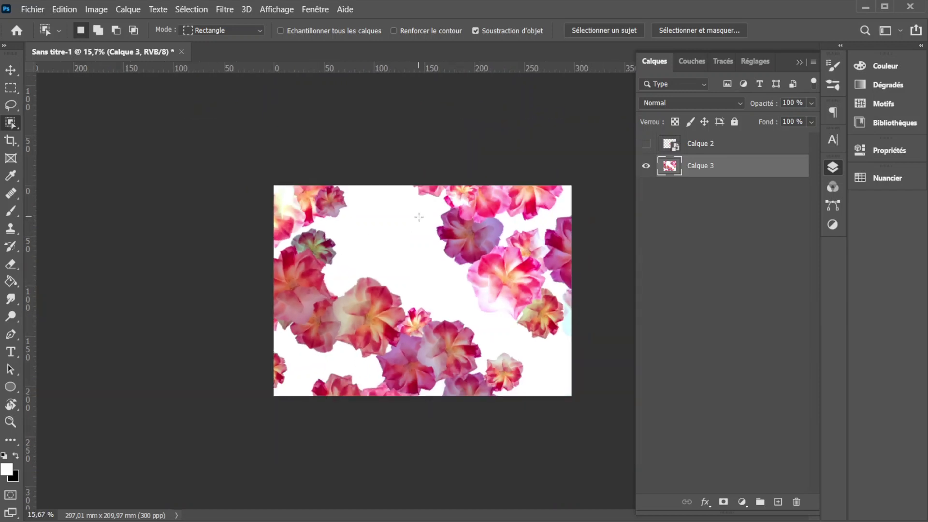
scroll(419, 217, up, 2)
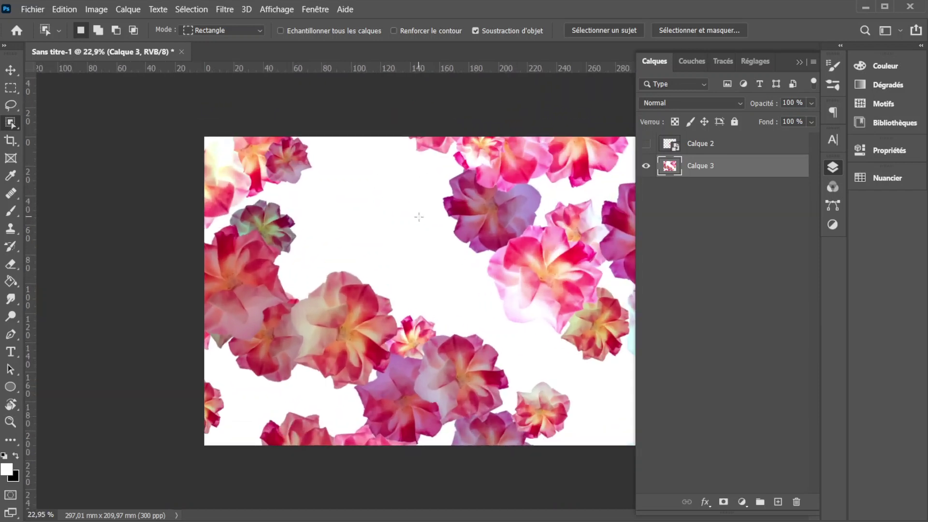